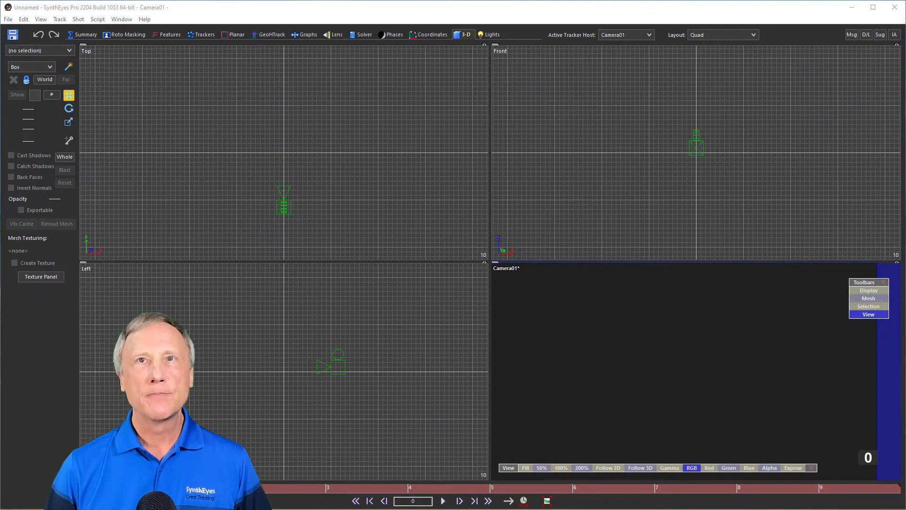
Load IMG_0052.MOV as the shot and accept its full shot settings
click(7, 19)
click(7, 41)
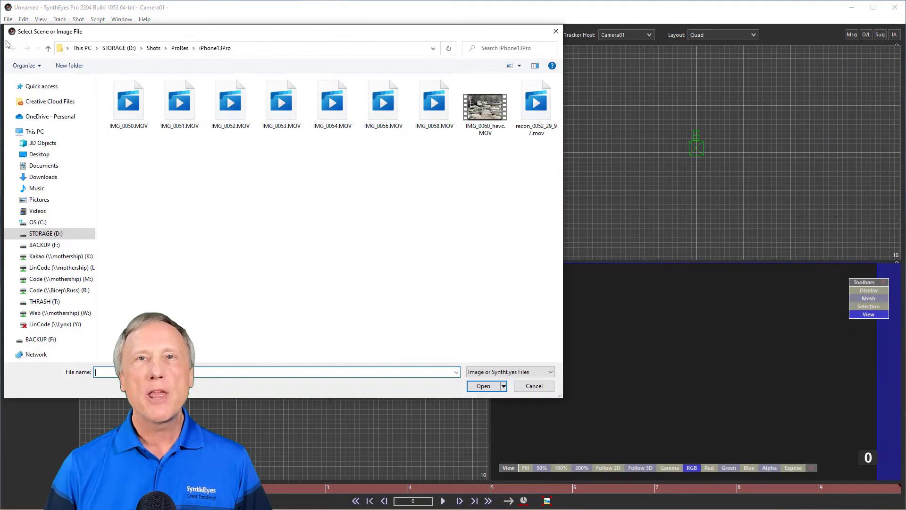
double_click(217, 103)
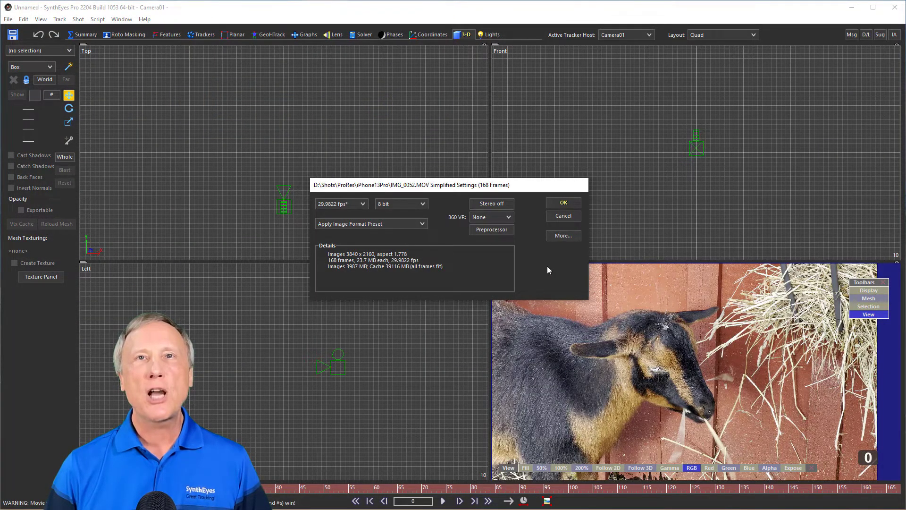
click(556, 239)
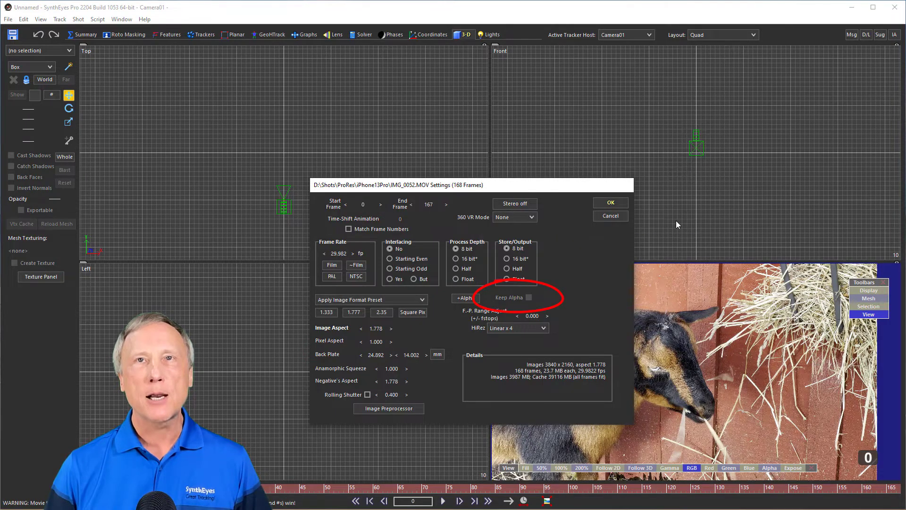
click(610, 202)
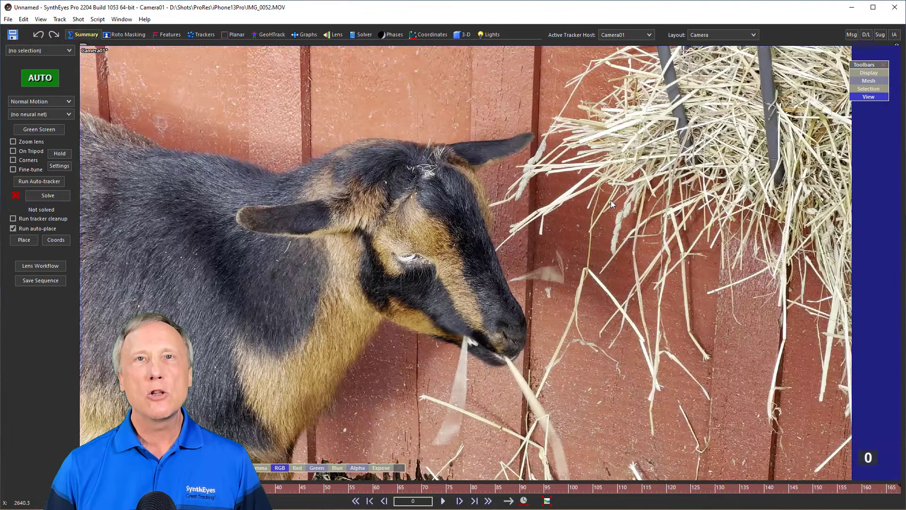
Export the shot's single-frame metadata and save it as Unnamed.txt
click(9, 20)
mouse_move(25, 138)
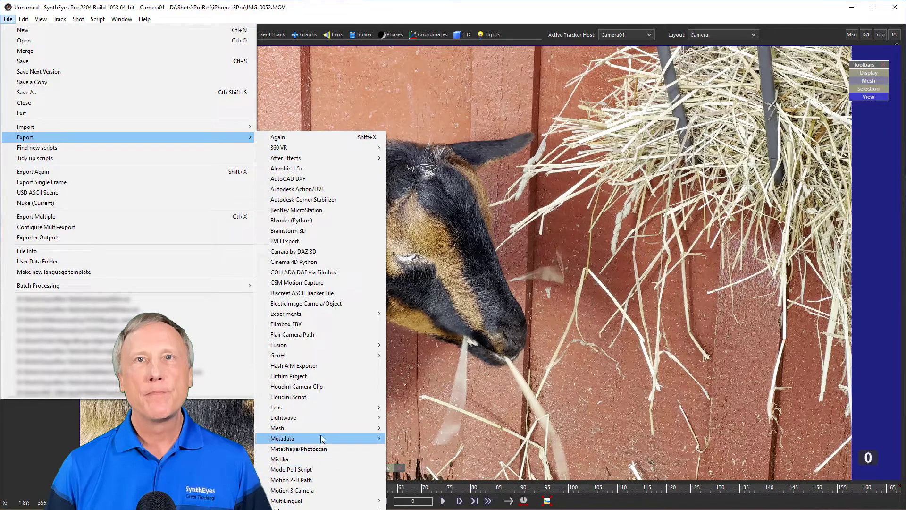
mouse_move(282, 438)
click(413, 447)
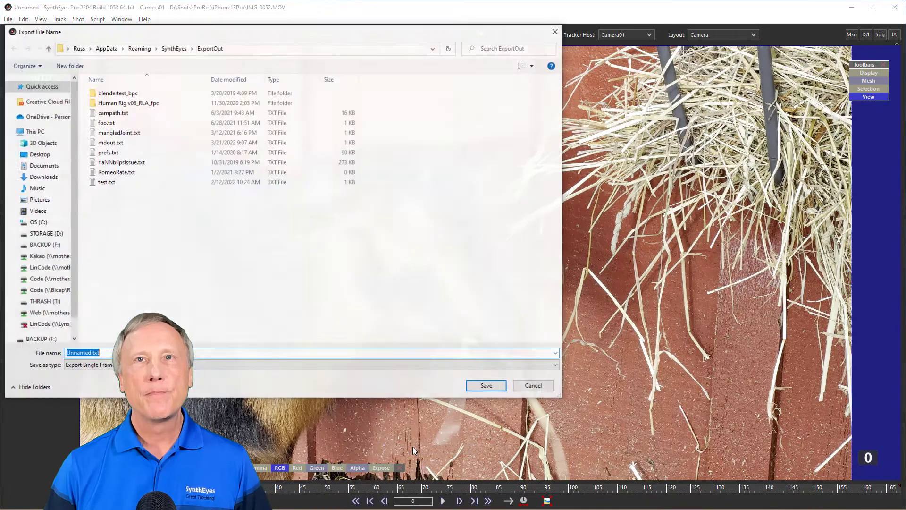
click(484, 388)
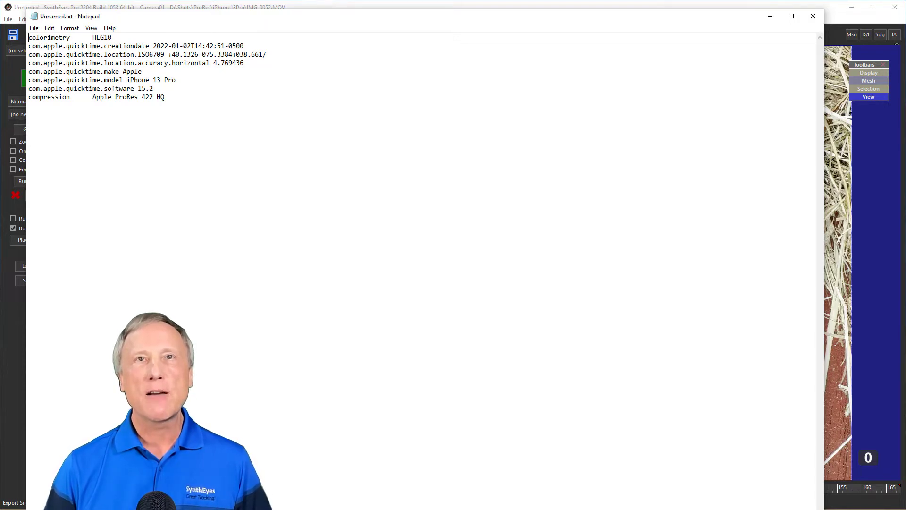
Close the Notepad metadata listing showing HLG10 and ProRes 422 HQ details
click(16, 368)
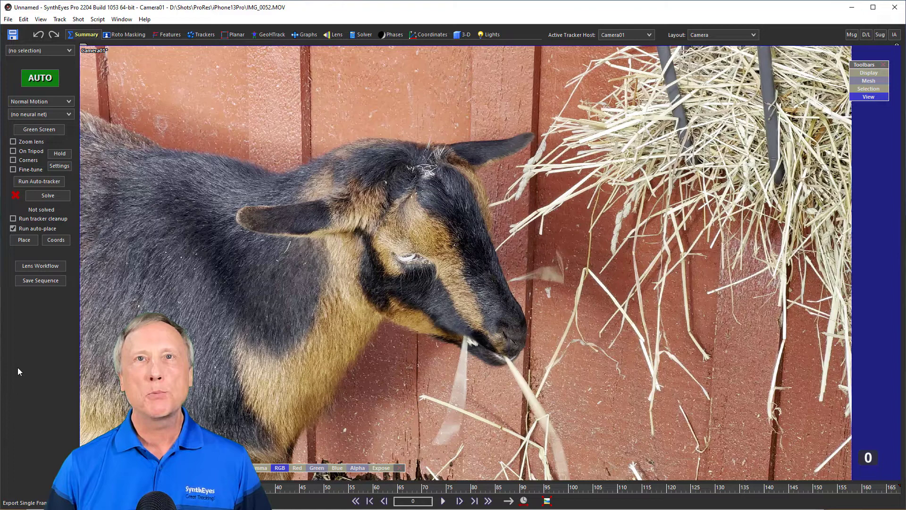
Set the Image Preprocessor's 3-D Color map to R.2020 to R.709A and accept
key(p)
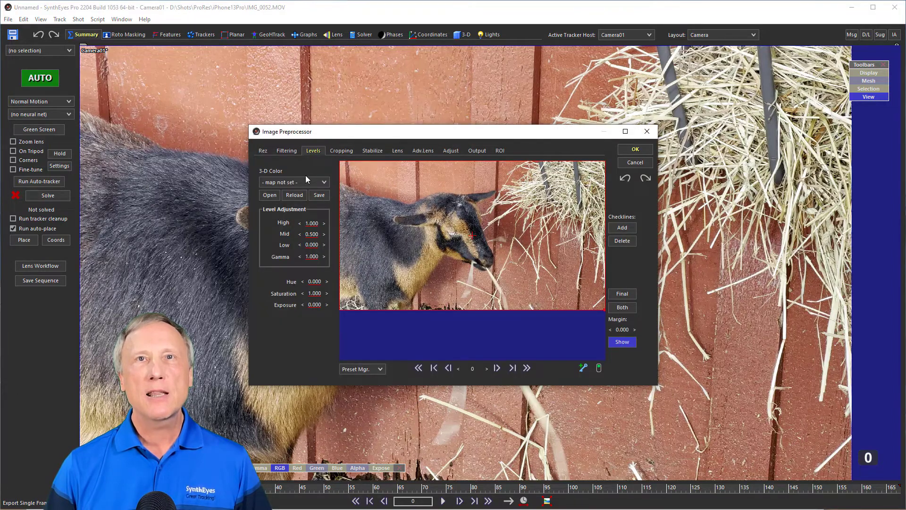
click(275, 184)
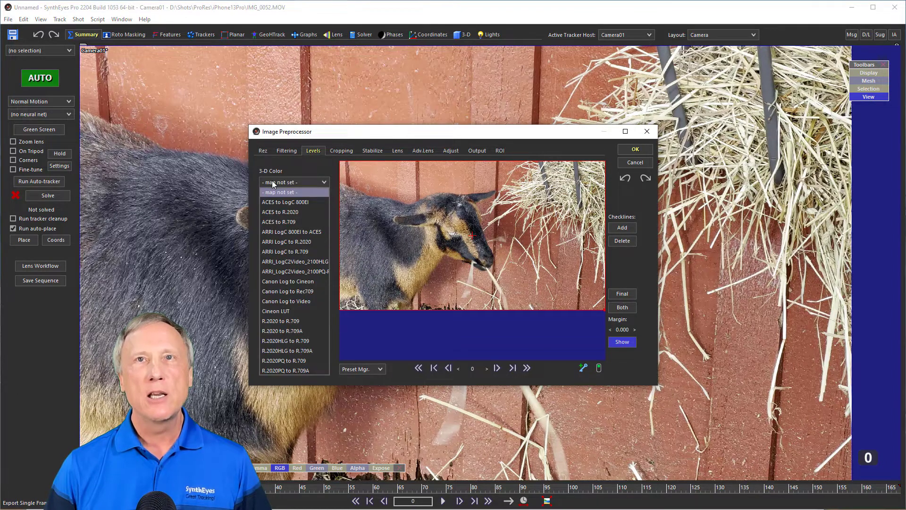
click(271, 329)
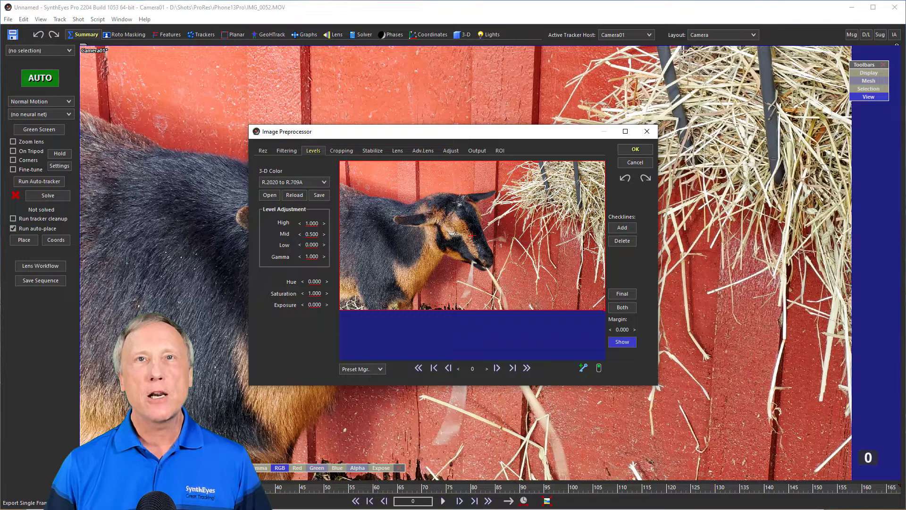
click(640, 151)
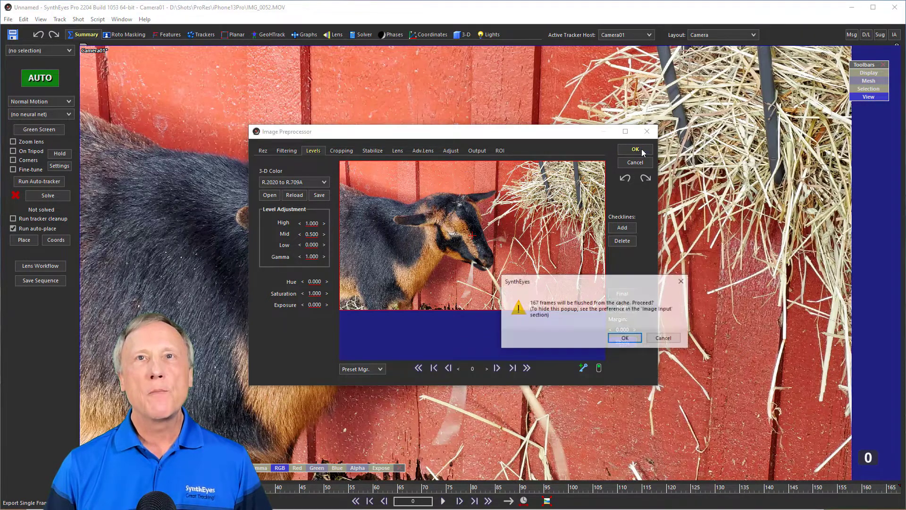
click(624, 338)
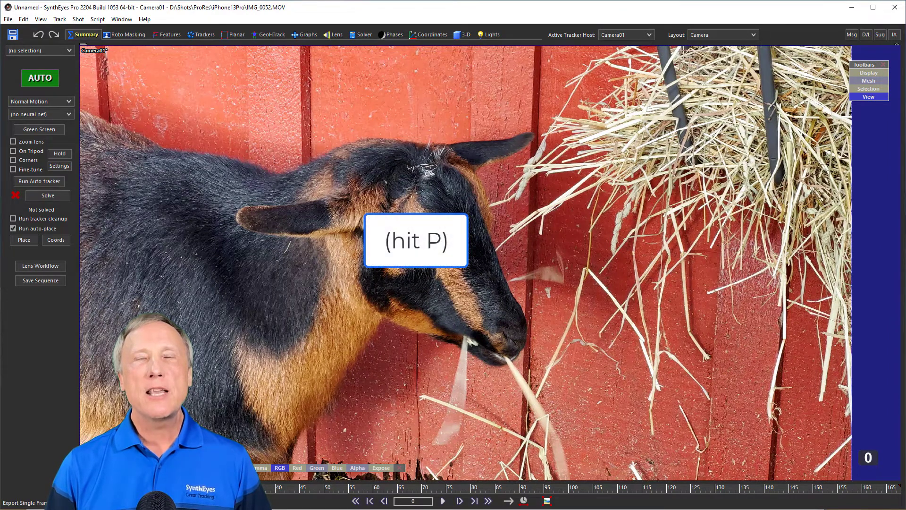
Create and save a new preprocessor preset named Main
key(p)
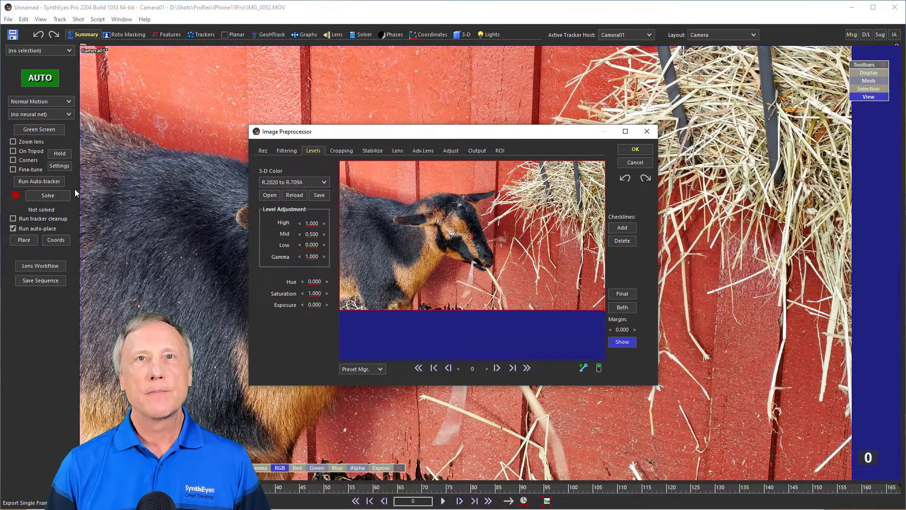
click(358, 369)
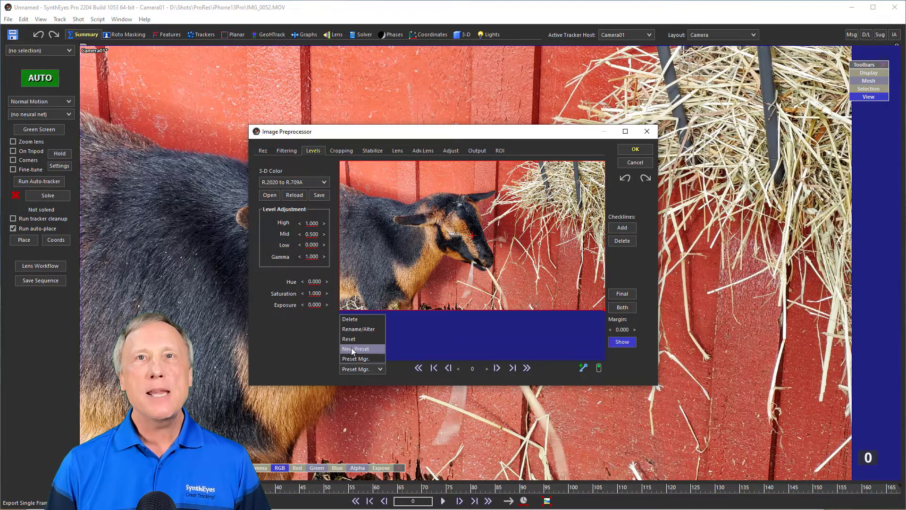
click(351, 348)
text(M)
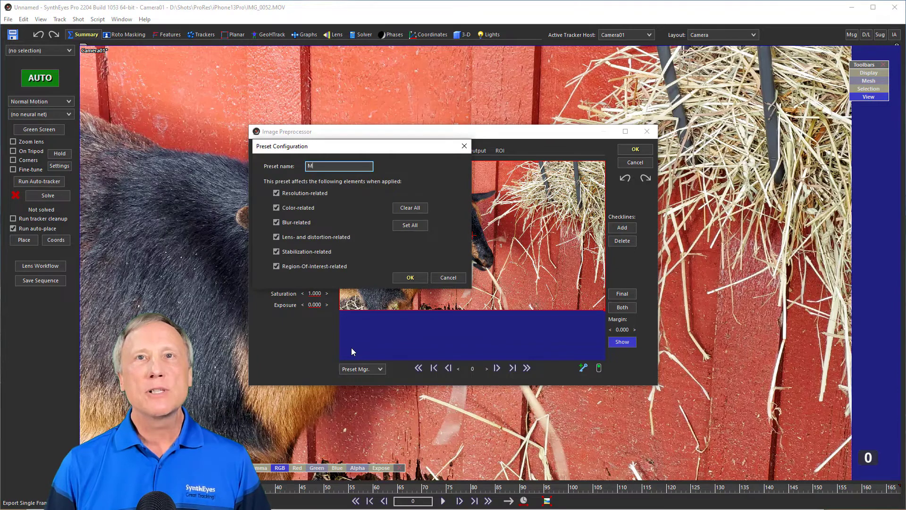
text(ain)
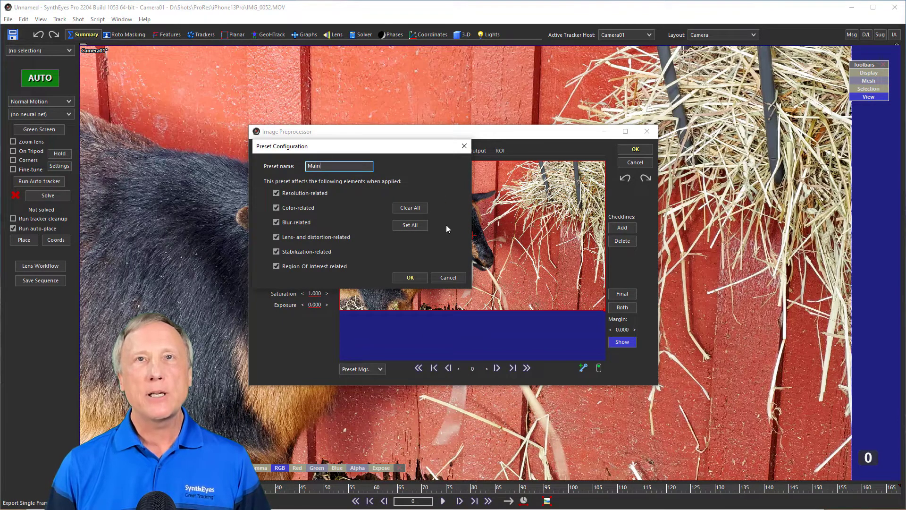
click(411, 278)
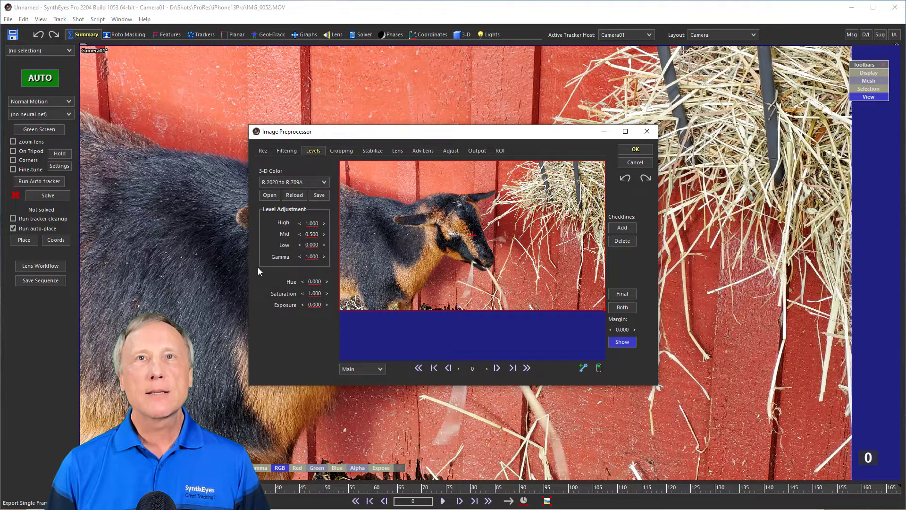
Save a Pass-through preset with resolution, blur and region-of-interest settings excluded
click(360, 370)
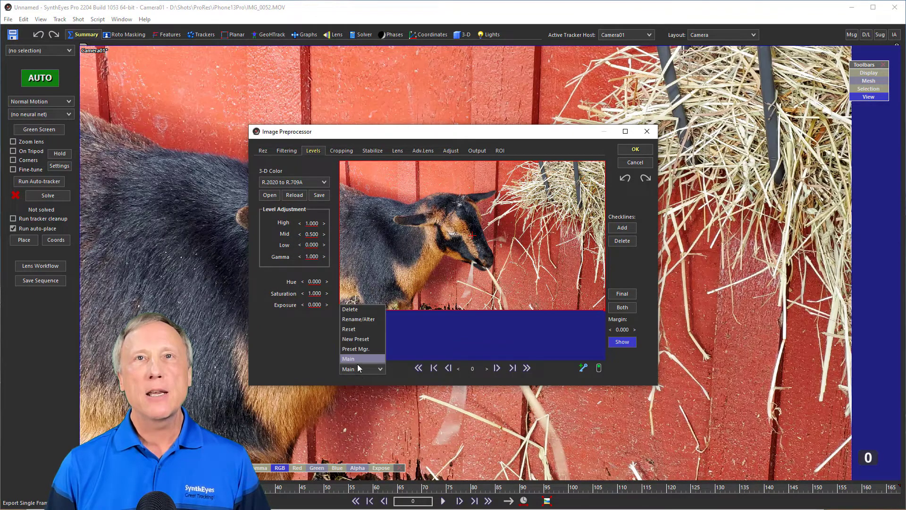
click(346, 337)
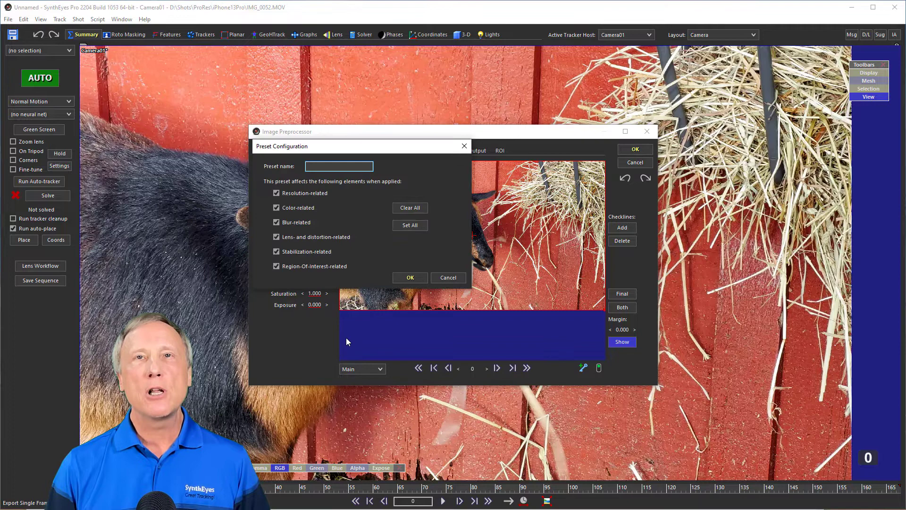
text(Pass-th)
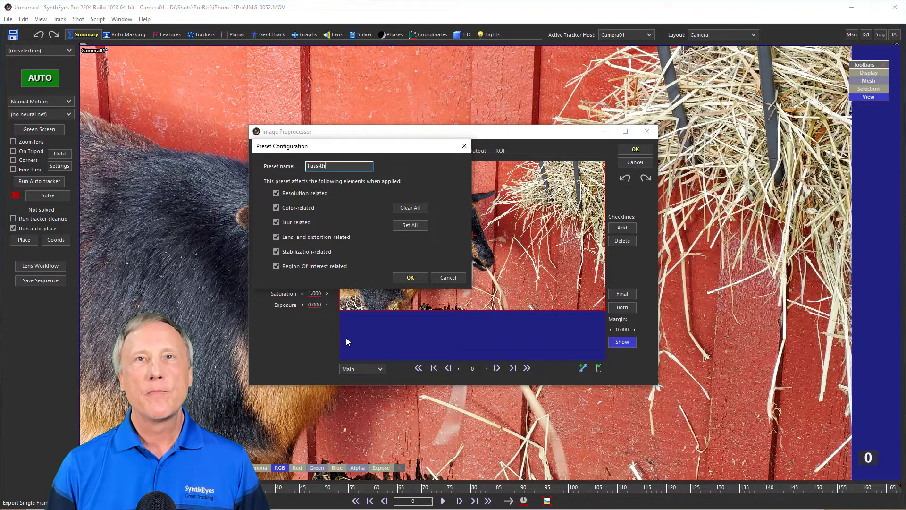
text(rough)
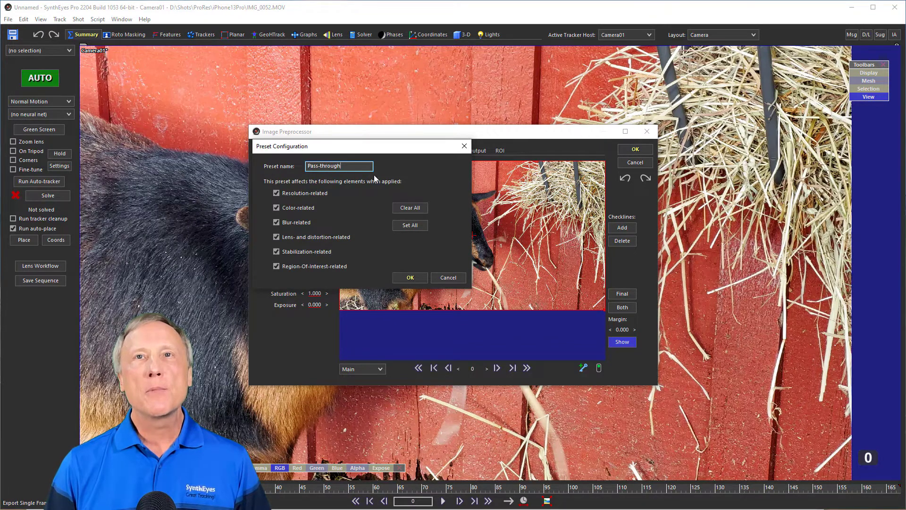
click(322, 193)
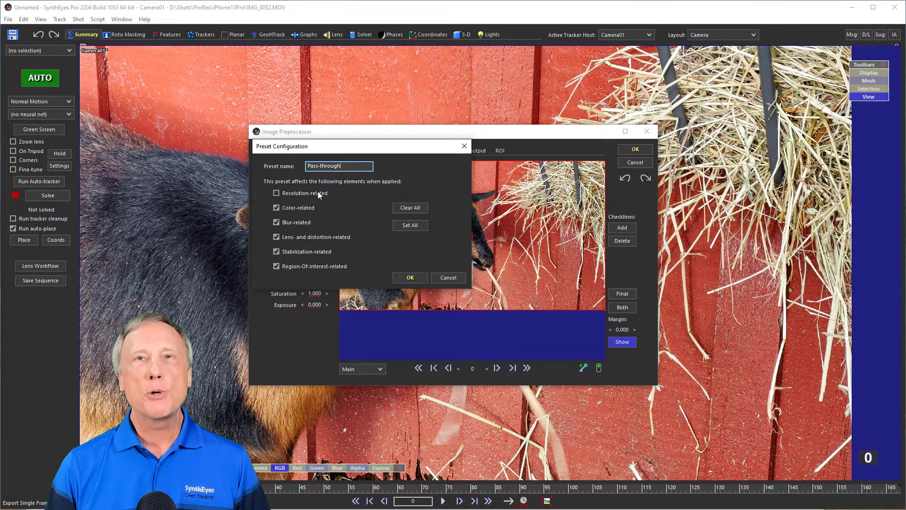
click(295, 224)
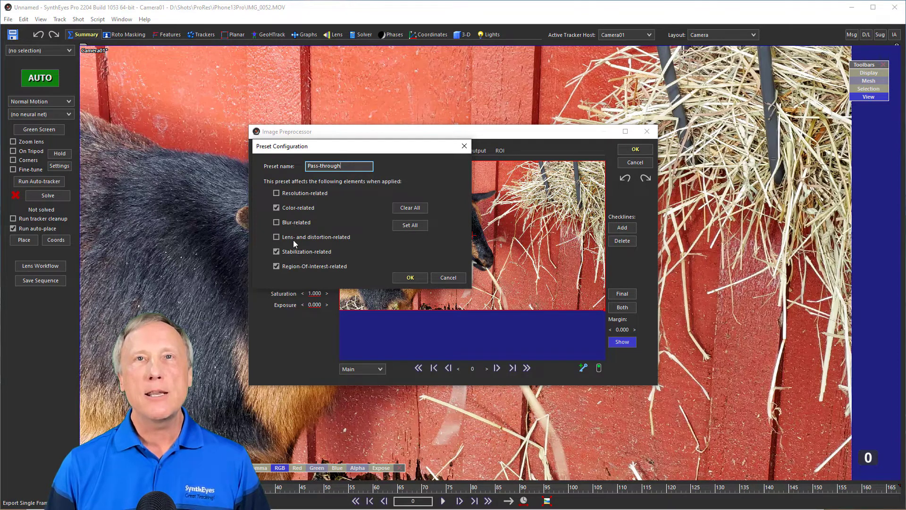
click(297, 267)
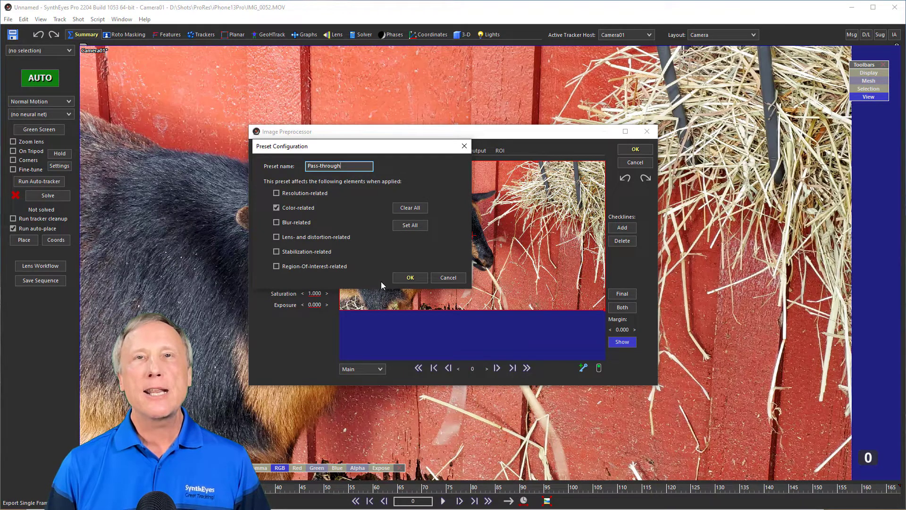
click(412, 278)
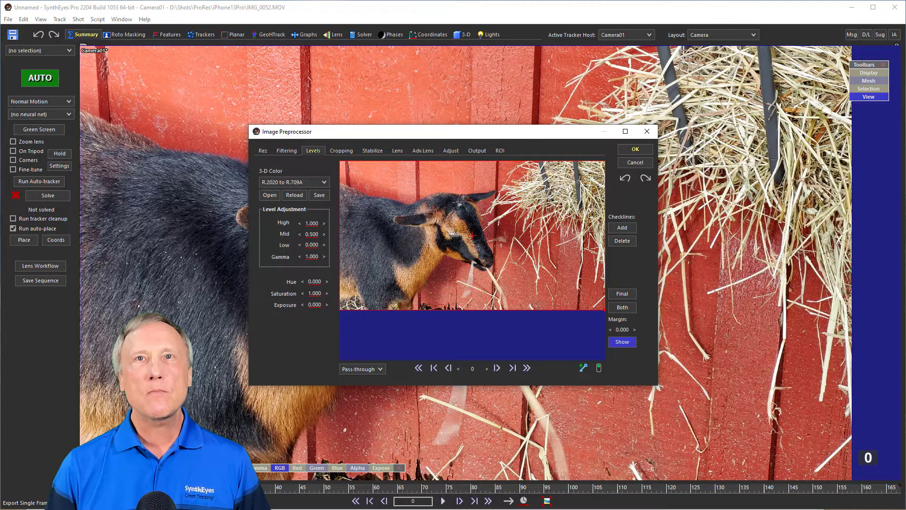
Set Pass-through's 3-D Color to '- map not set -', then reselect Main and close the preprocessor
click(270, 182)
click(275, 192)
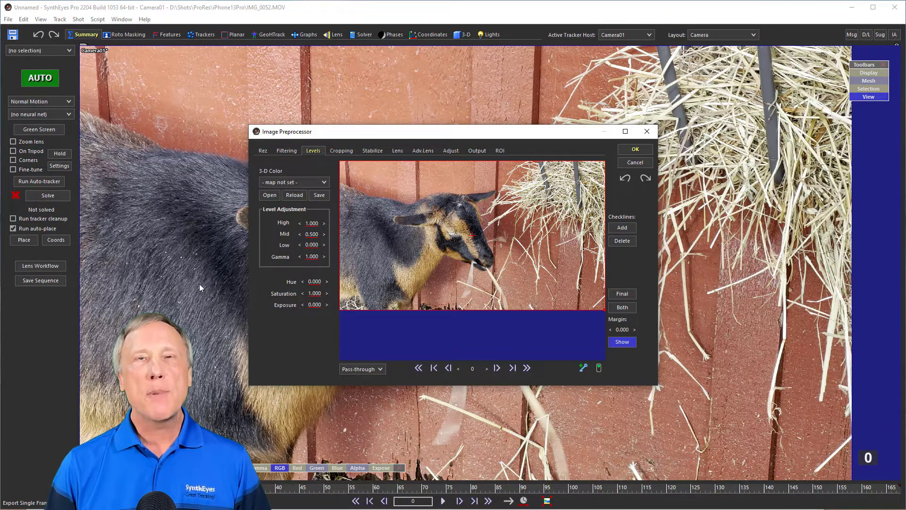
click(359, 368)
click(353, 350)
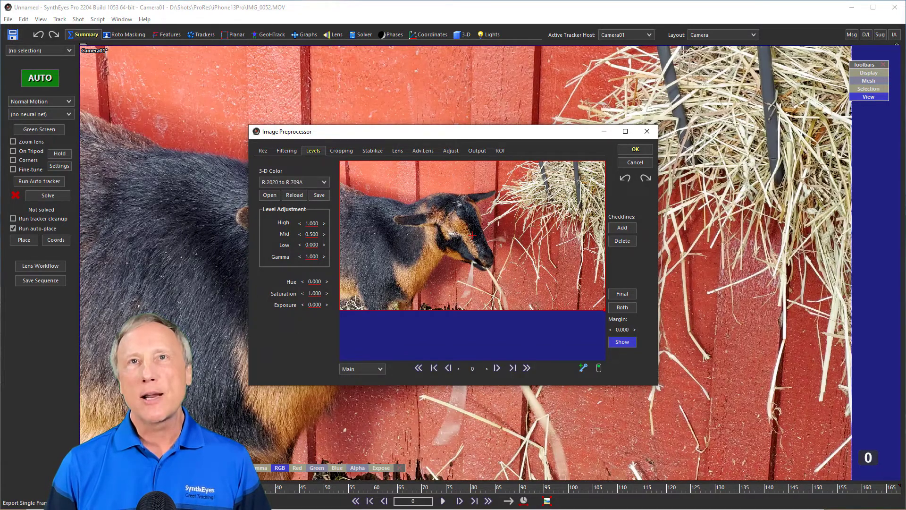
click(626, 148)
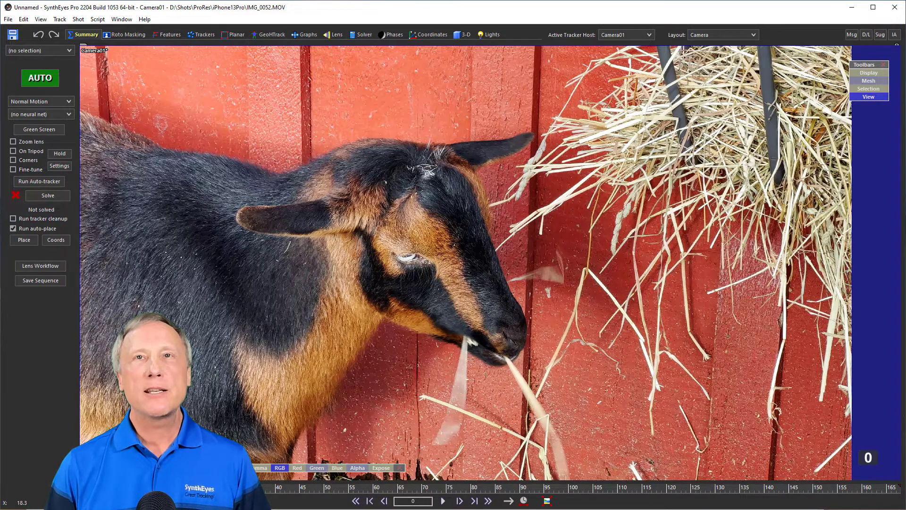
Set the Save Sequence output file to Unnamed.mov as a ProRes movie in Previews
click(79, 21)
click(86, 71)
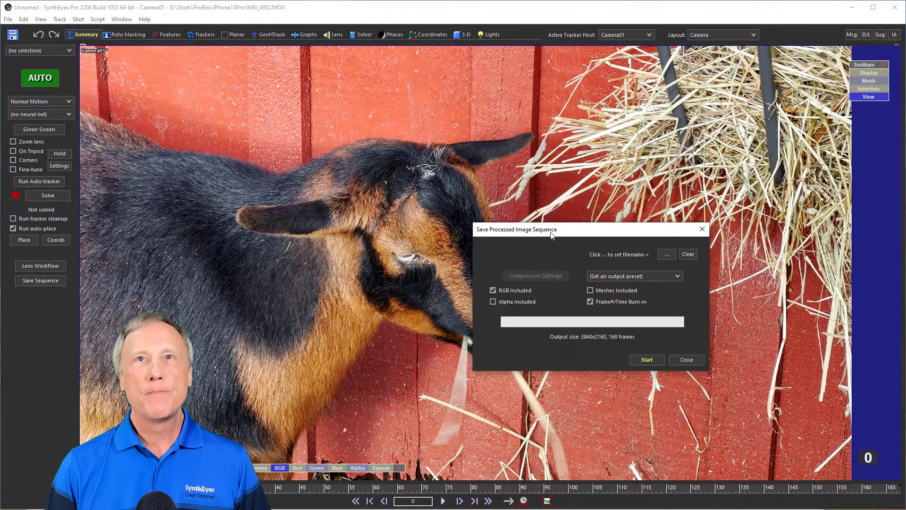
click(665, 254)
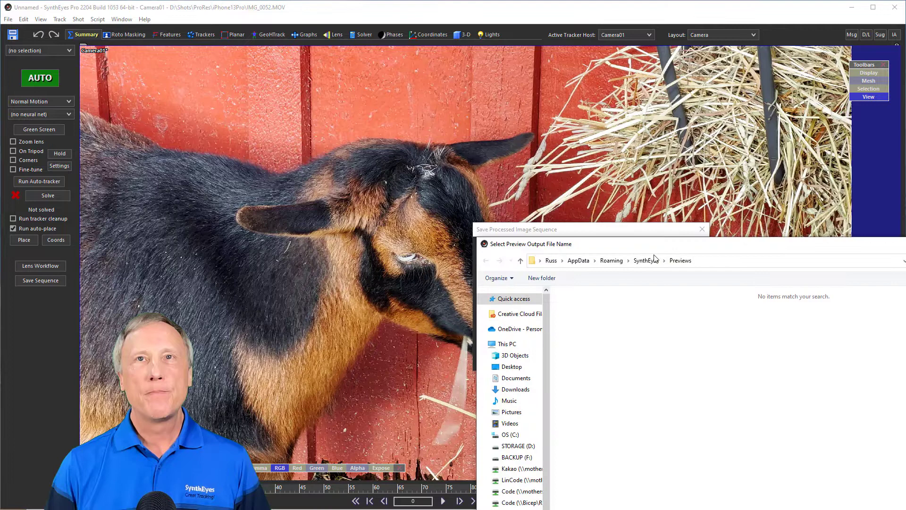
drag(612, 237, 337, 77)
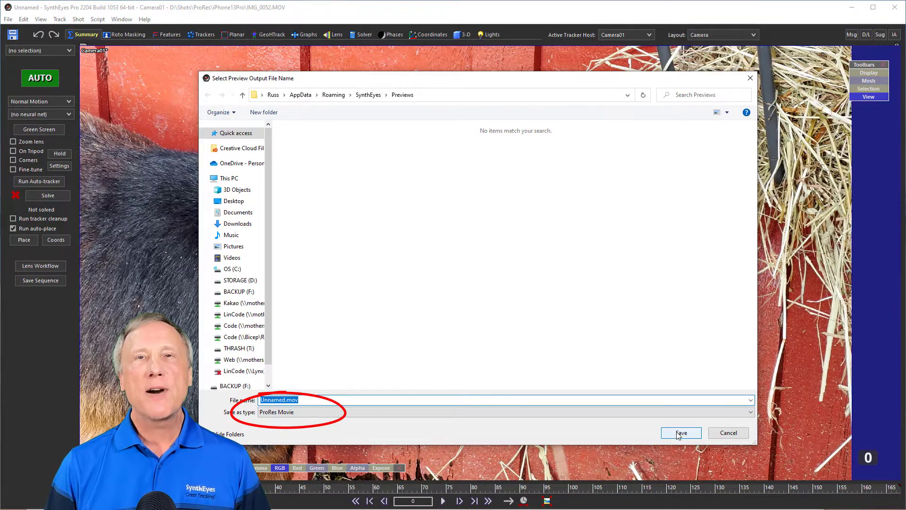
click(680, 434)
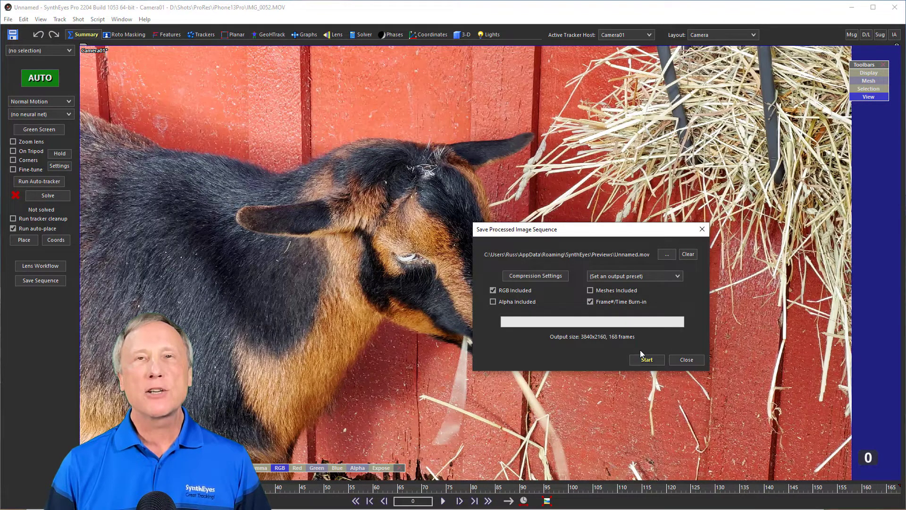
click(541, 277)
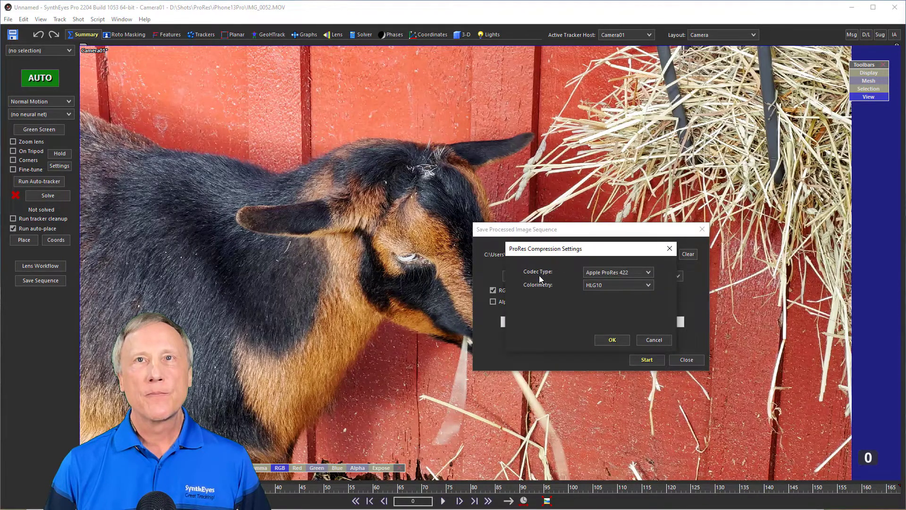
click(642, 273)
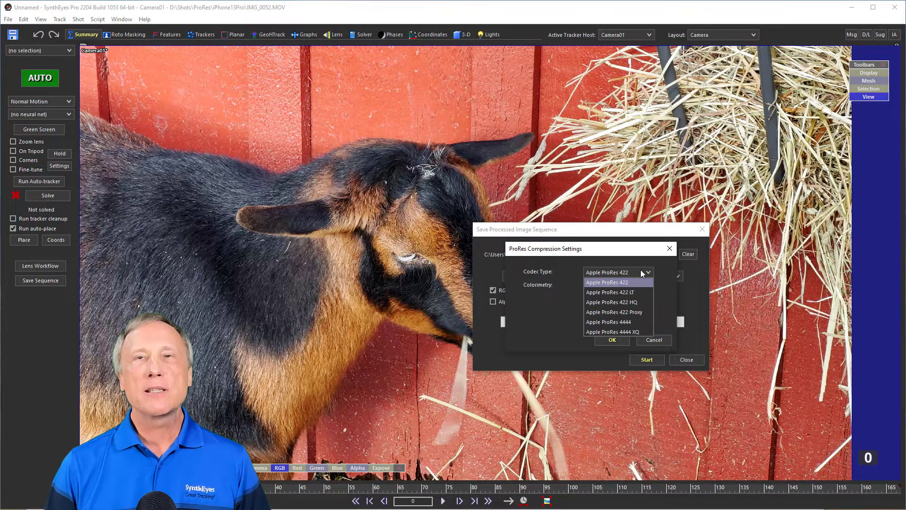
click(642, 274)
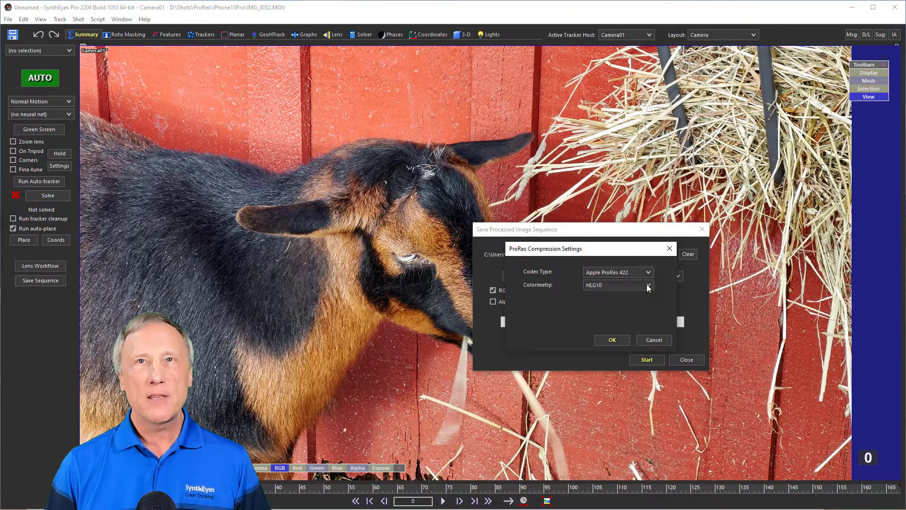
click(647, 286)
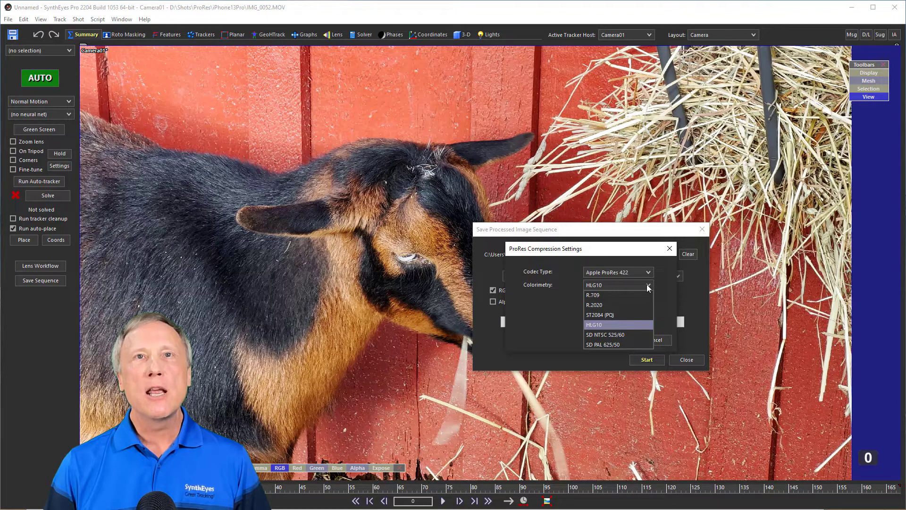
click(648, 286)
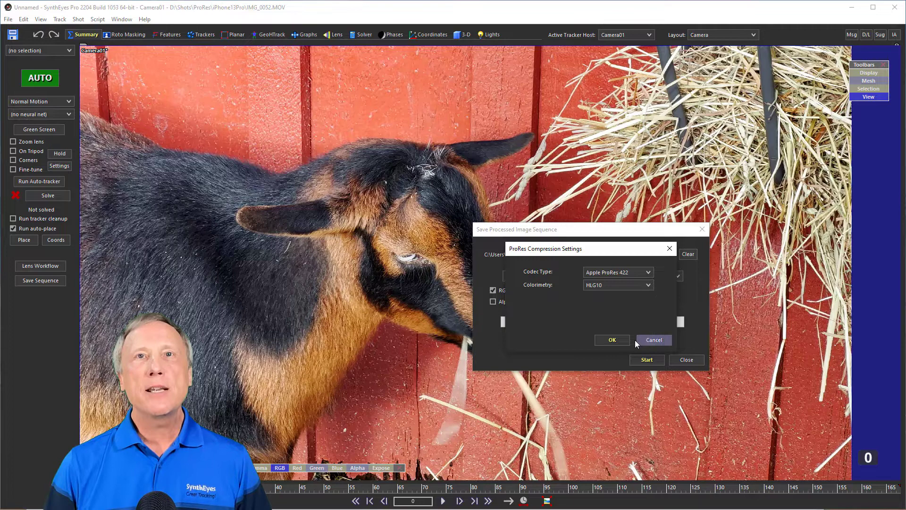
click(612, 339)
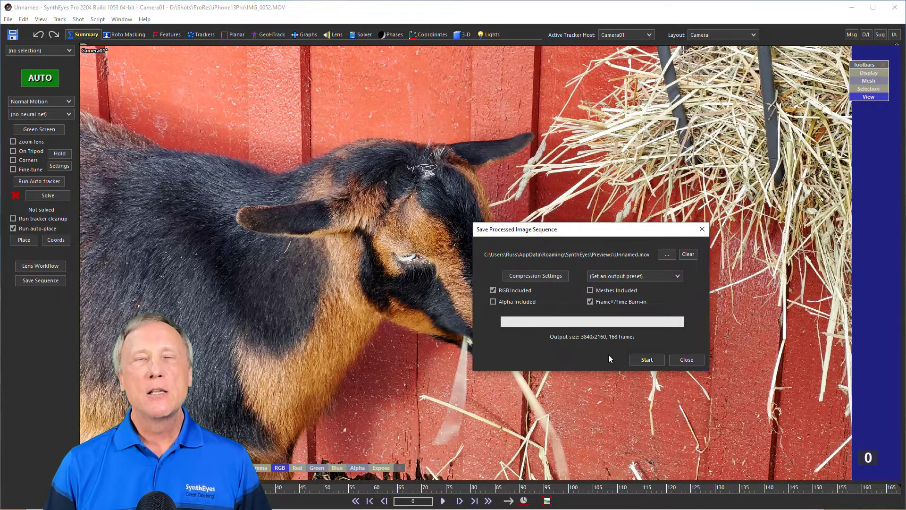
Select Pass-through from the Save Processed Image Sequence output preset list
click(612, 277)
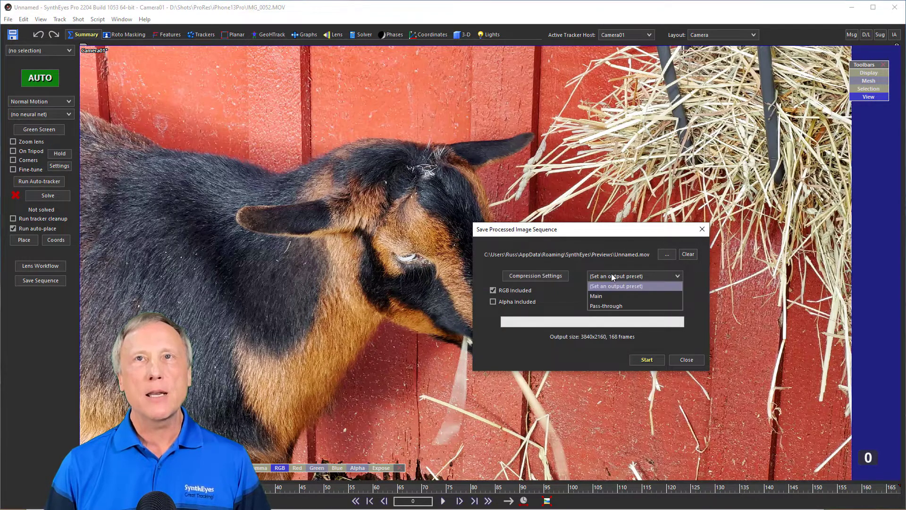
click(608, 306)
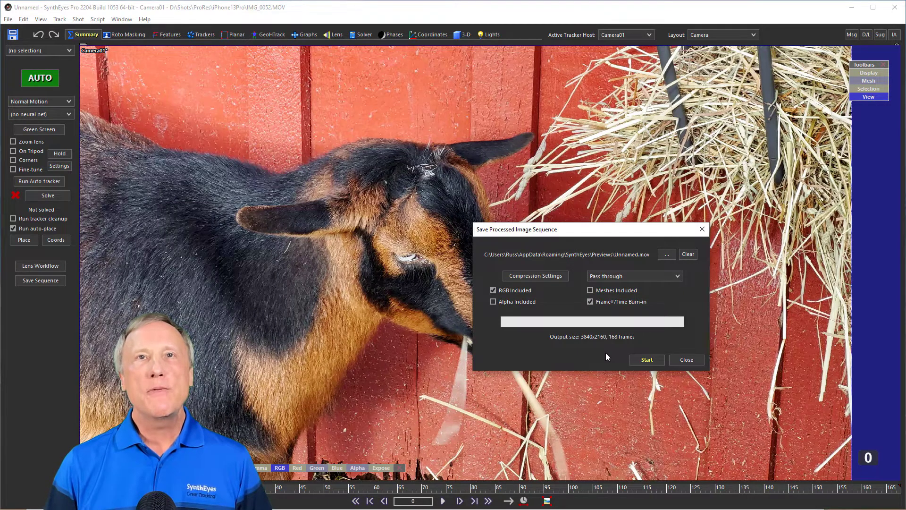
Start rendering Unnamed.mov with the Pass-through preset
click(643, 360)
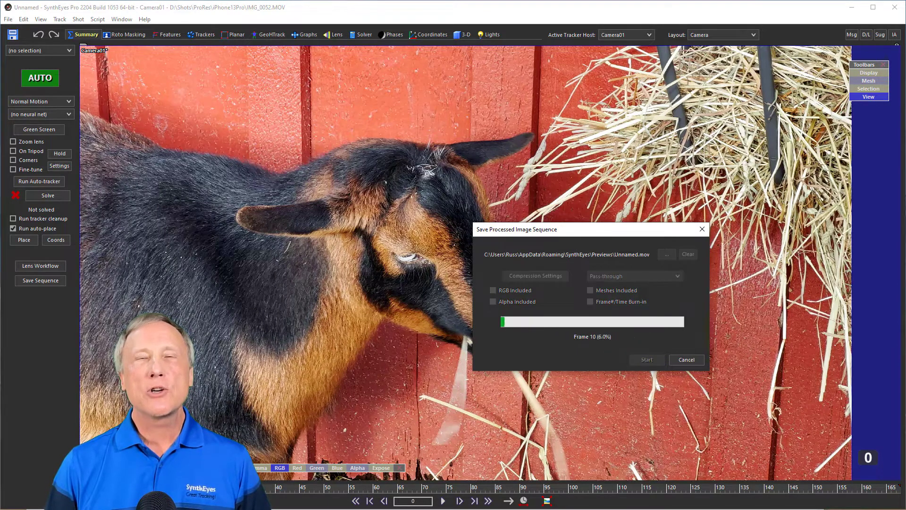